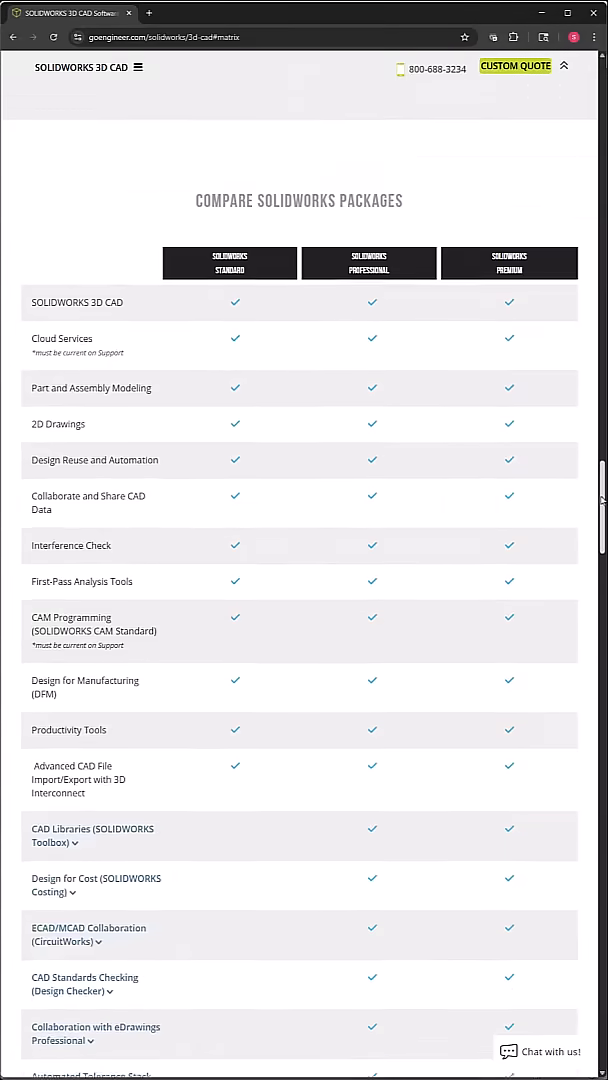
{"action": "scroll", "coordinate": [136, 656], "scroll_direction": "down", "scroll_amount": 3}
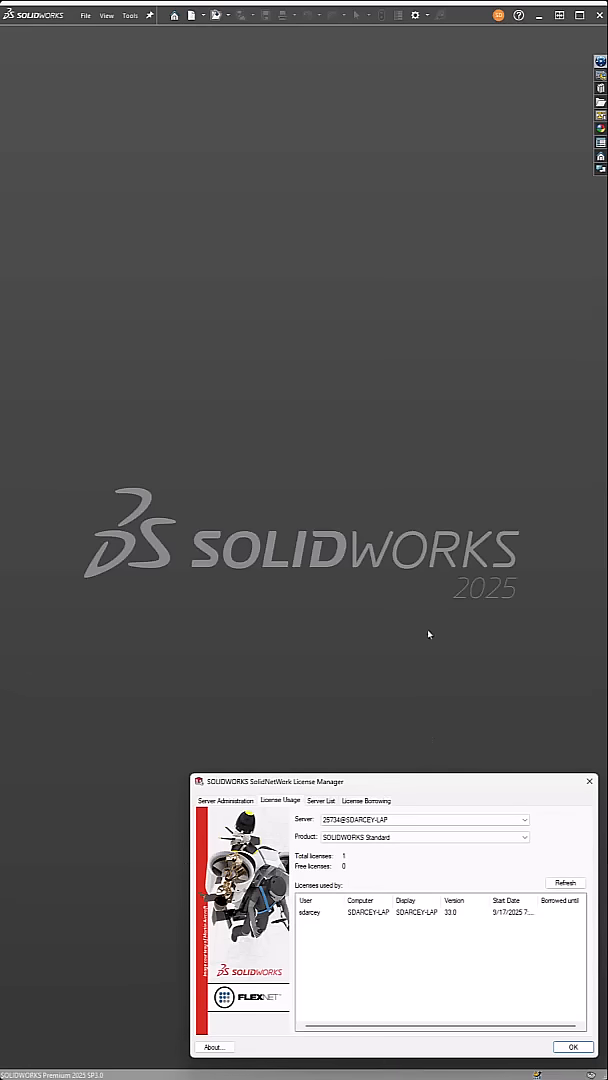
Show license usage for SOLIDWORKS Premium in the License Usage product list.
{"action": "left_click", "coordinate": [381, 838]}
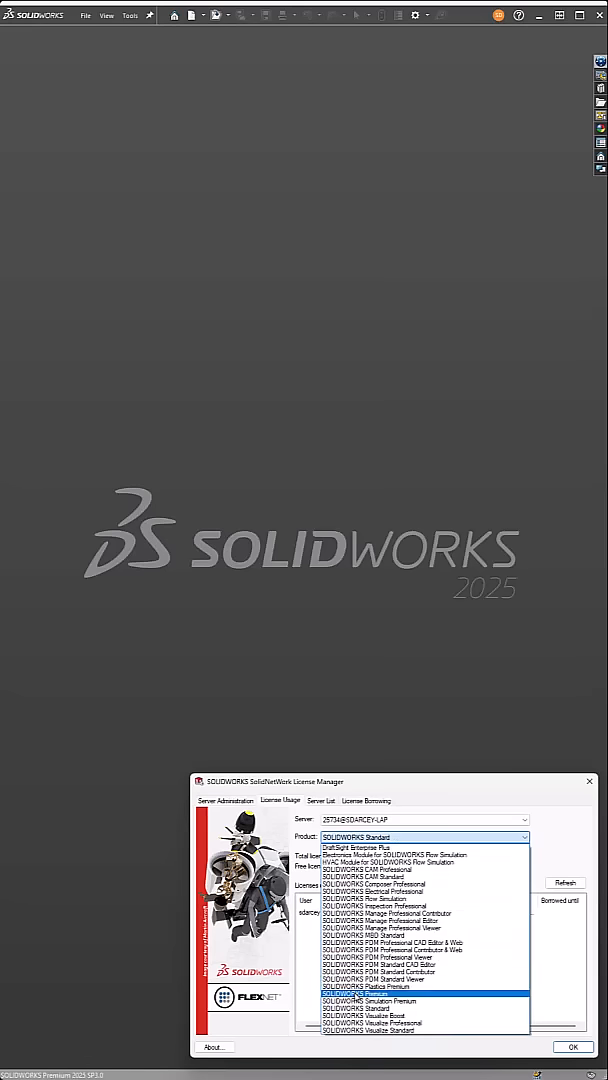
{"action": "left_click", "coordinate": [358, 994]}
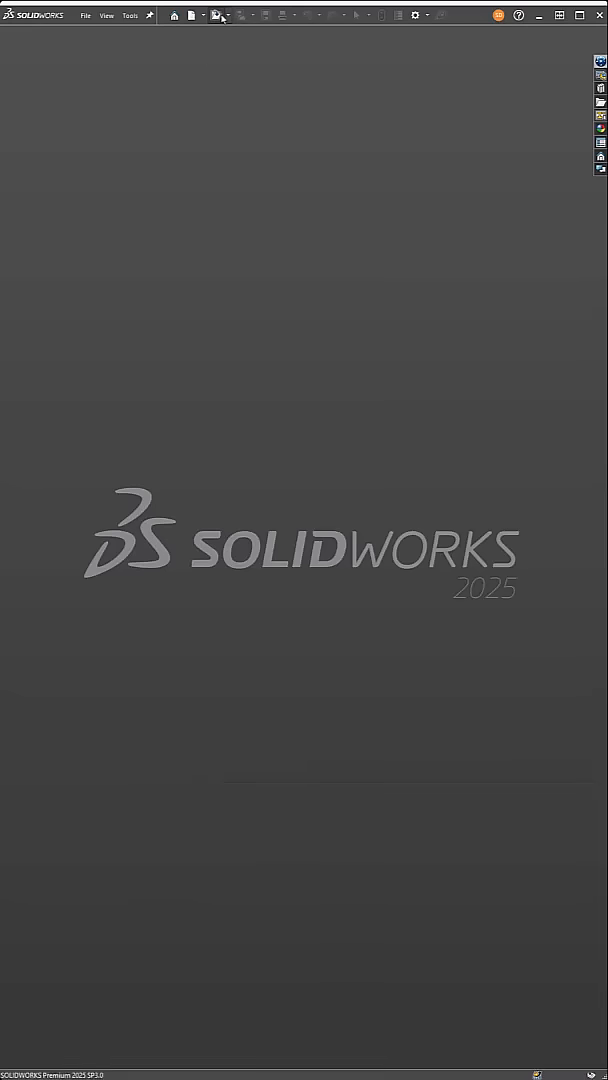
Load Mouse.CATPart from the CATIA_V5 folder and refresh the license usage list.
{"action": "left_click", "coordinate": [190, 15]}
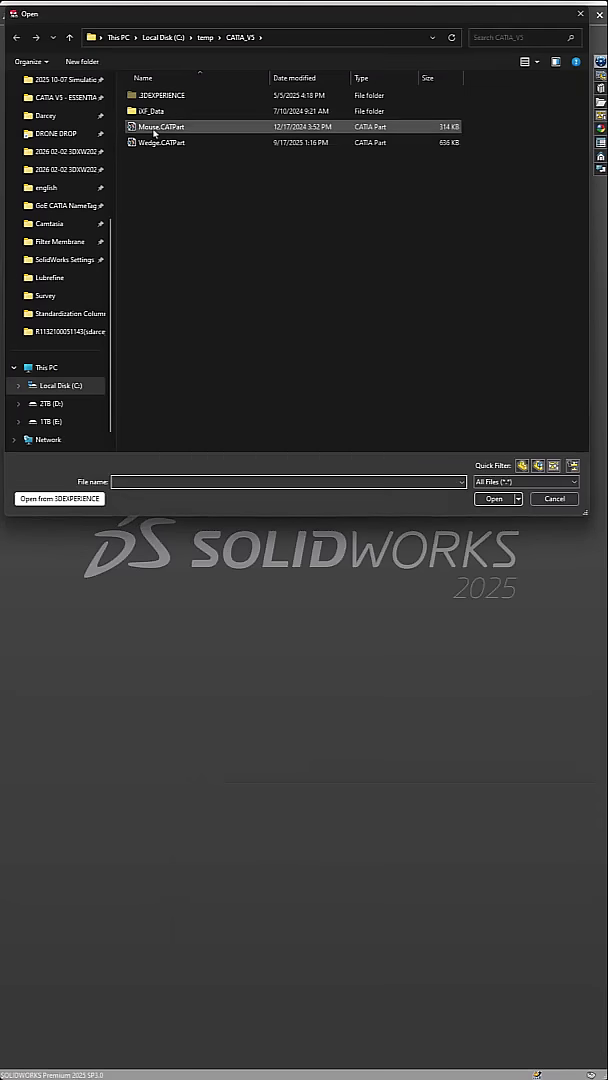
{"action": "left_click", "coordinate": [160, 127]}
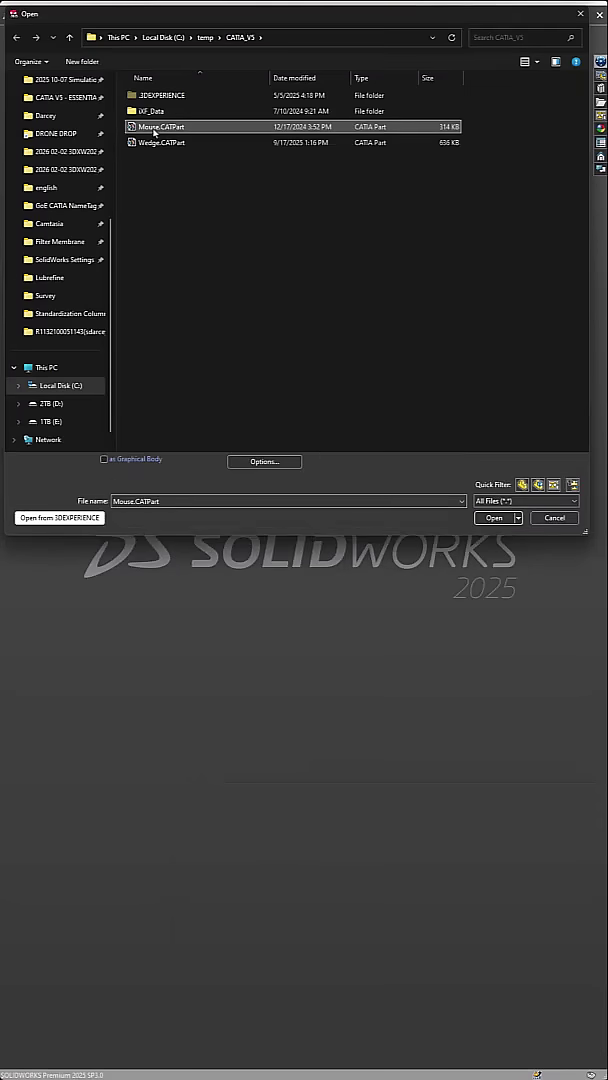
{"action": "left_click", "coordinate": [494, 518]}
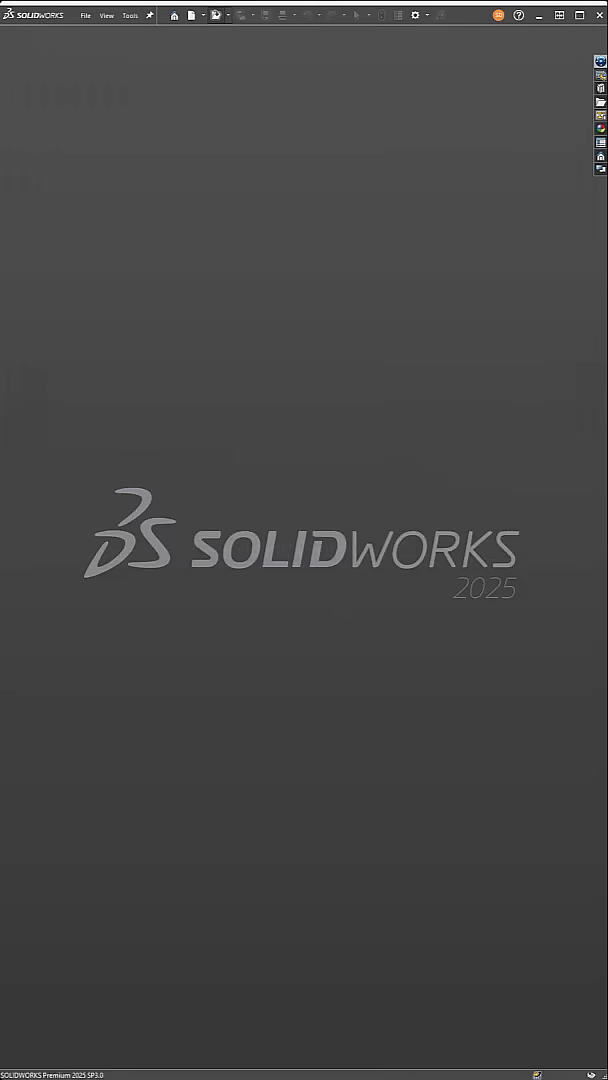
{"action": "left_click", "coordinate": [566, 884]}
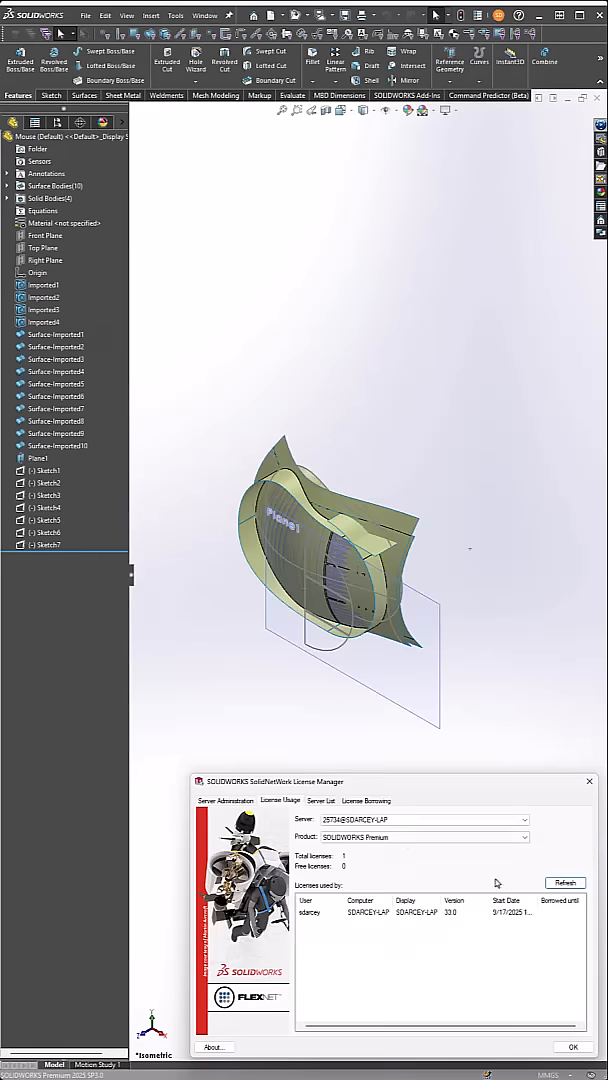
Switch license usage back to SOLIDWORKS Standard and orbit the model to an angled view.
{"action": "left_click", "coordinate": [565, 884]}
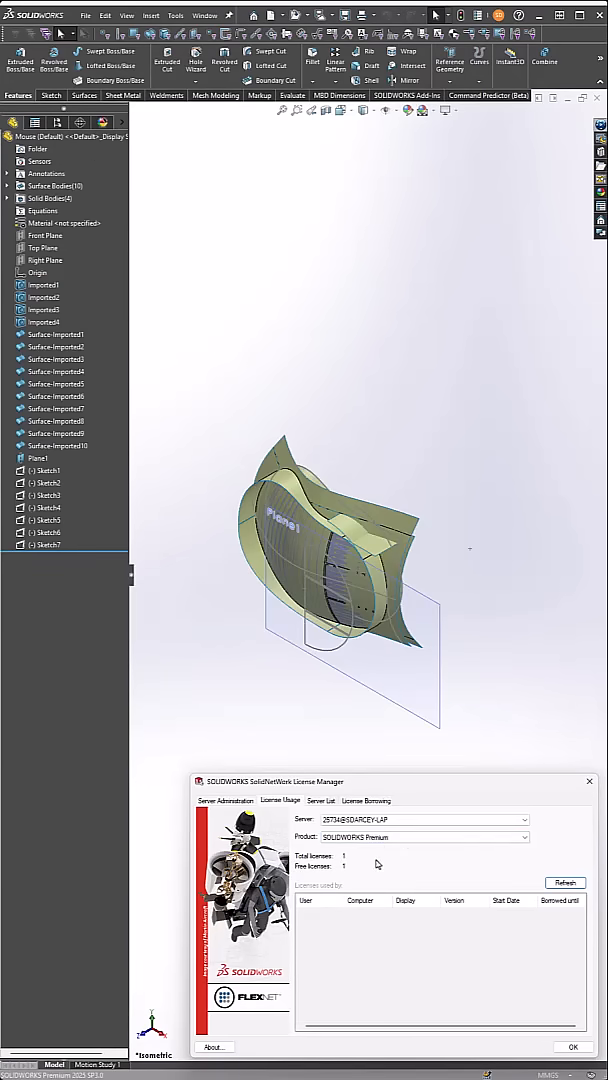
{"action": "left_click", "coordinate": [420, 837]}
{"action": "scroll", "coordinate": [380, 800], "scroll_direction": "up", "scroll_amount": 1}
{"action": "left_click", "coordinate": [388, 862]}
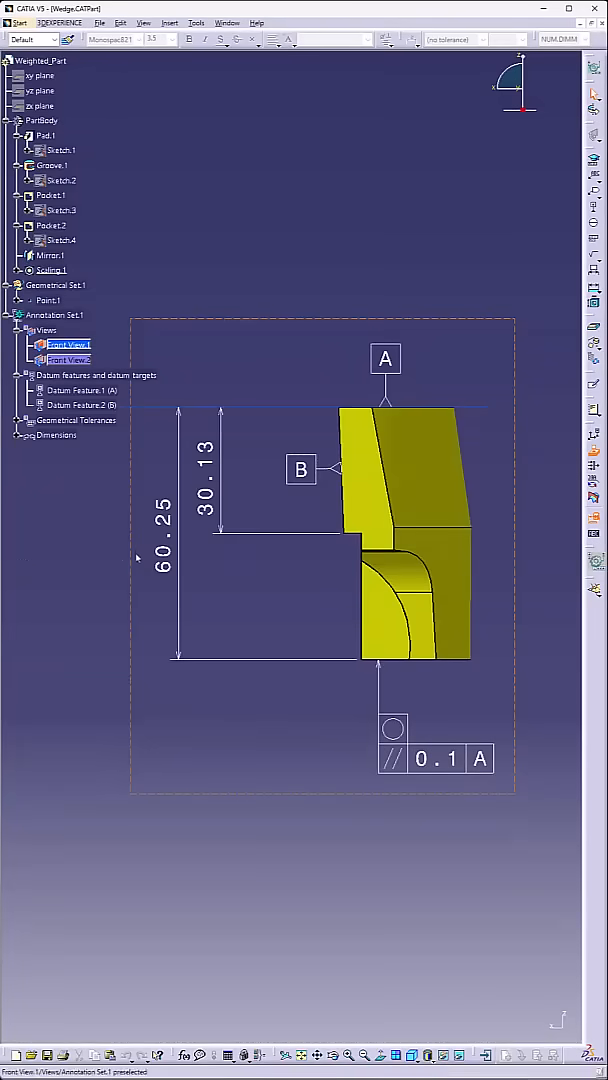
{"action": "middle_click_drag", "start_coordinate": [150, 500], "coordinate": [300, 458]}
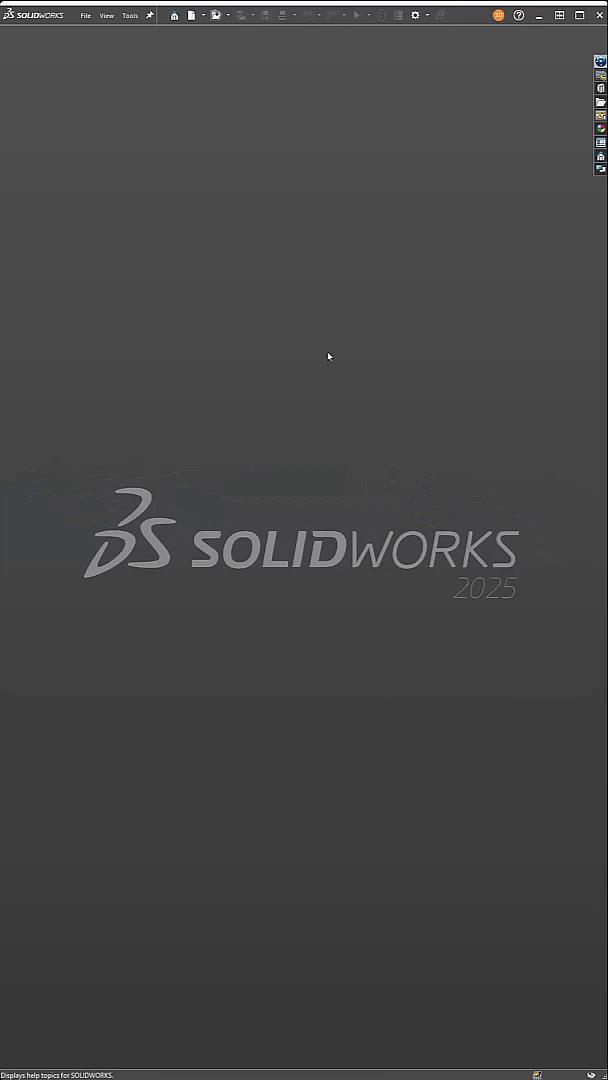
Adjust and confirm the add-in settings from the program options.
{"action": "left_click", "coordinate": [427, 15]}
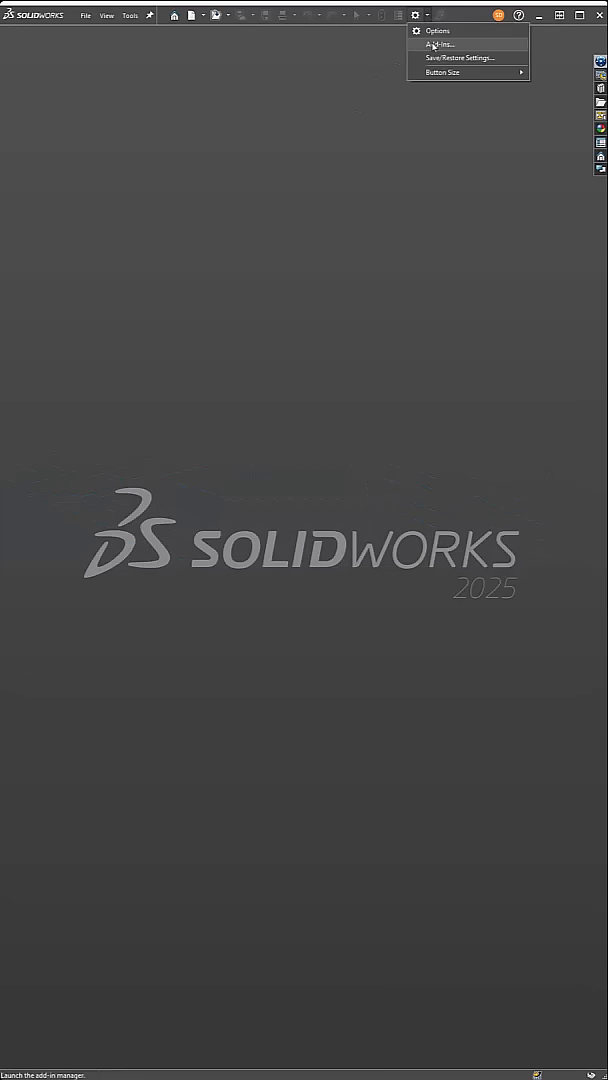
{"action": "left_click", "coordinate": [440, 40]}
{"action": "left_click", "coordinate": [247, 291]}
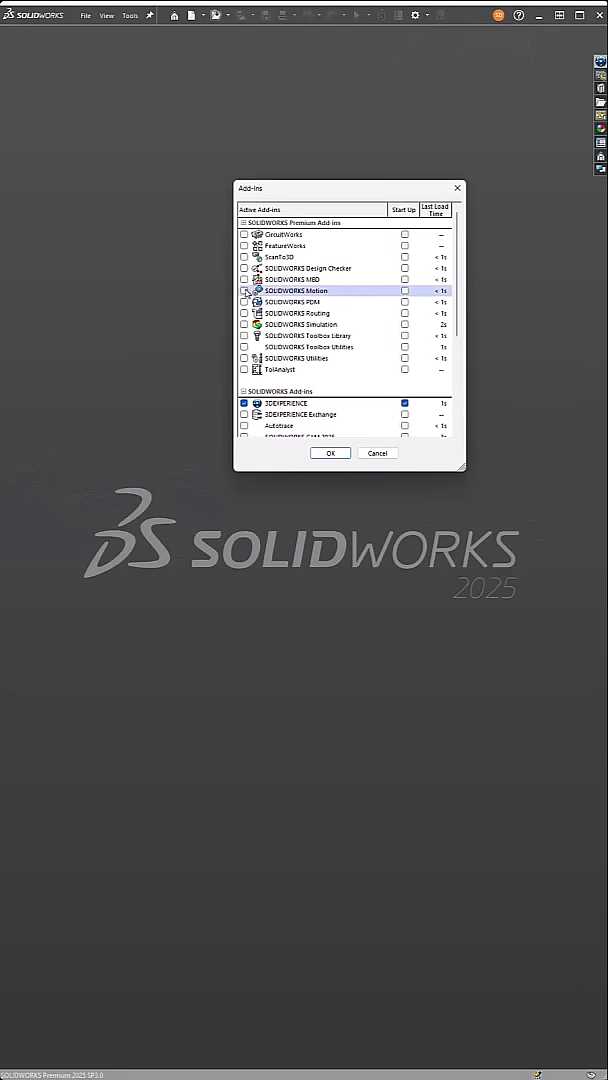
{"action": "left_click", "coordinate": [330, 453]}
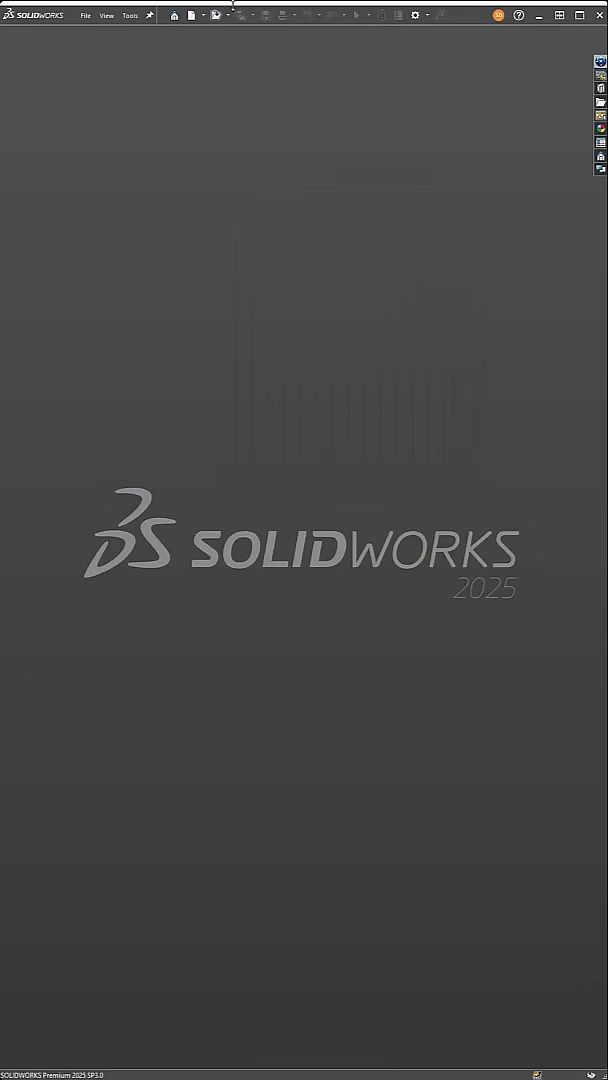
Import Wedge.CATPart with Include PMI enabled.
{"action": "left_click", "coordinate": [190, 15]}
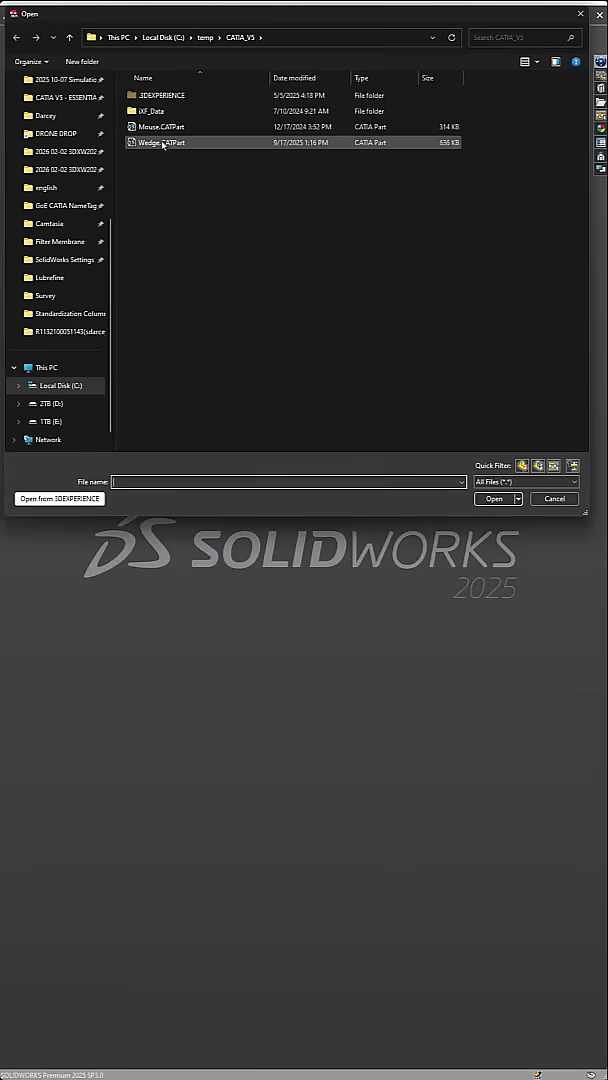
{"action": "left_click", "coordinate": [163, 143]}
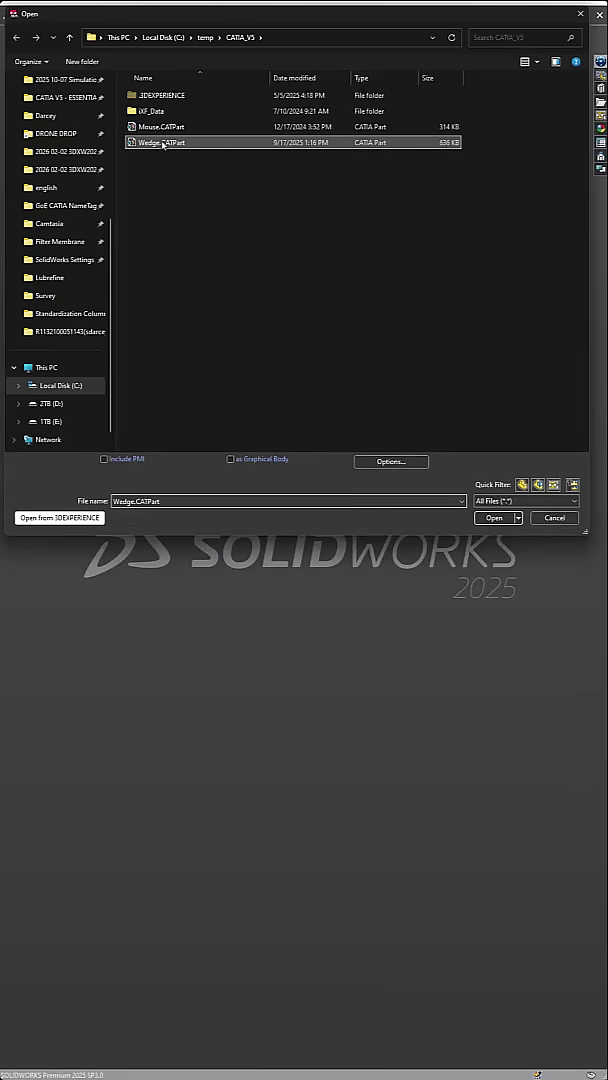
{"action": "left_click", "coordinate": [105, 459]}
{"action": "left_click", "coordinate": [357, 523]}
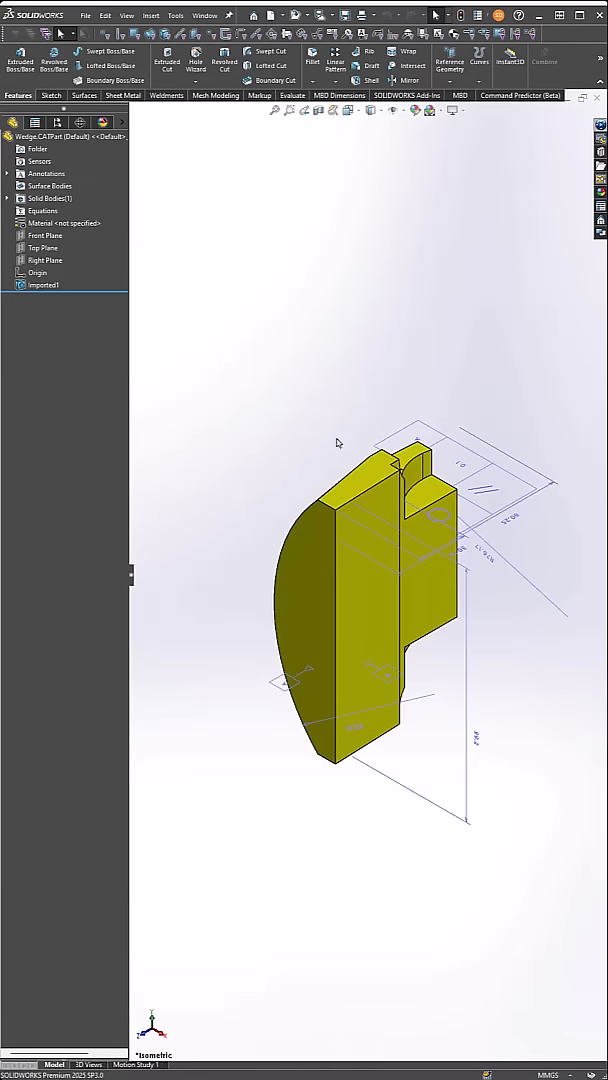
Activate Front View.1, then activate and reorient to Front View.2 under Annotations.
{"action": "left_click", "coordinate": [8, 173]}
{"action": "right_click", "coordinate": [55, 210]}
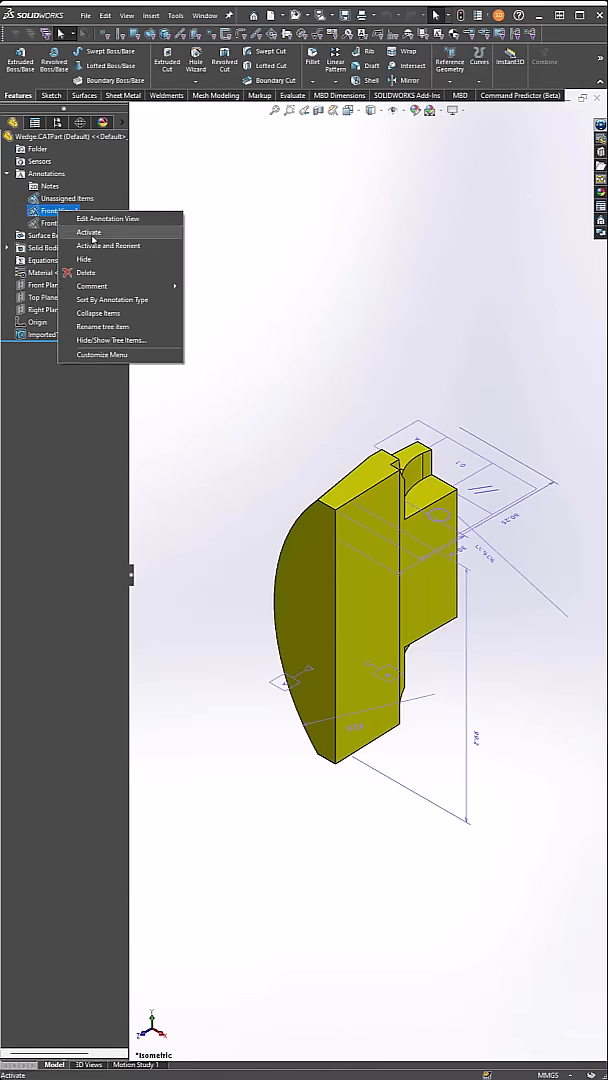
{"action": "left_click", "coordinate": [99, 208]}
{"action": "right_click", "coordinate": [58, 222]}
{"action": "left_click", "coordinate": [100, 233]}
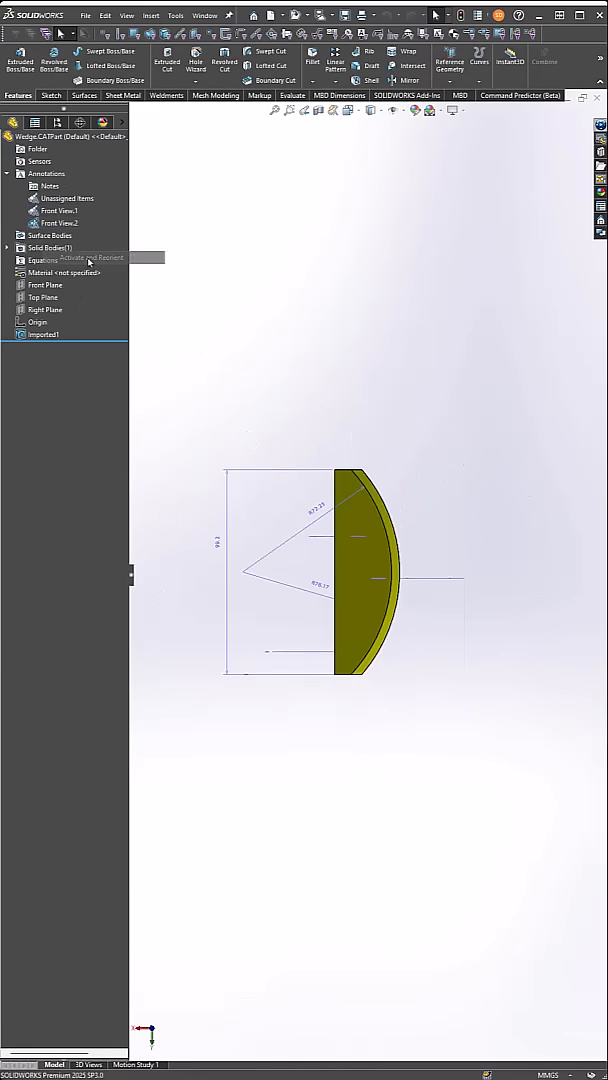